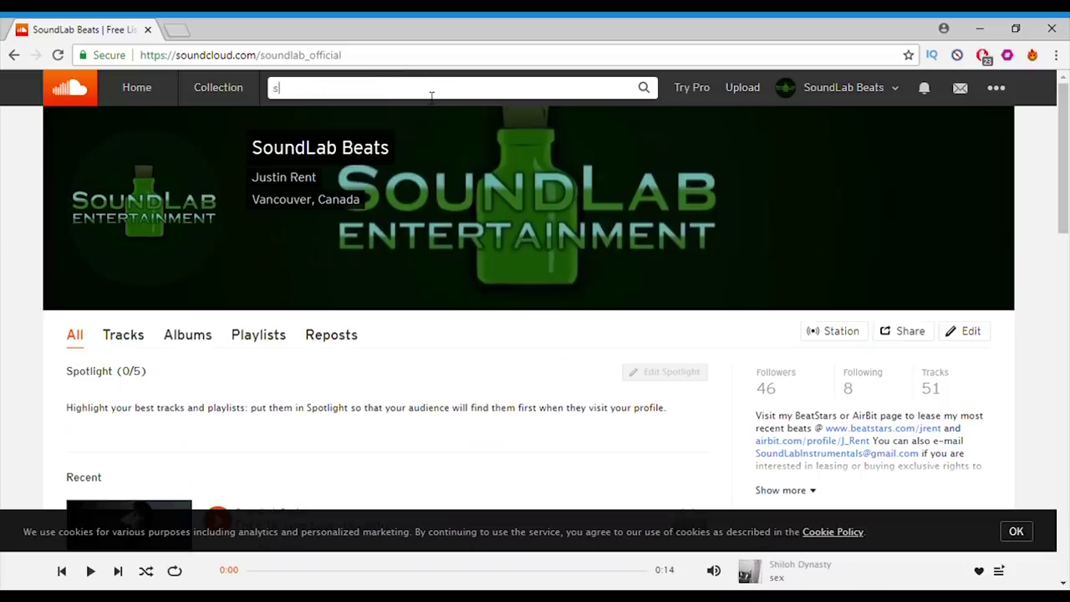
Search SoundCloud for Shiloh Dynasty and play the track "waiting" from the artist's profile.
type("hiloh")
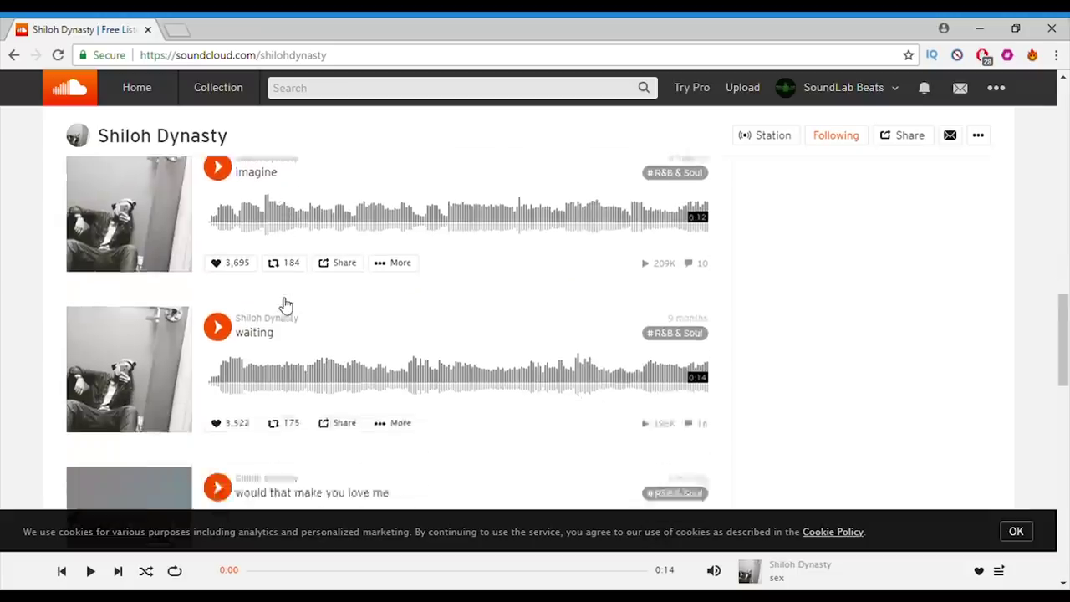
scroll(251, 276, "down", 1)
left_click(218, 226)
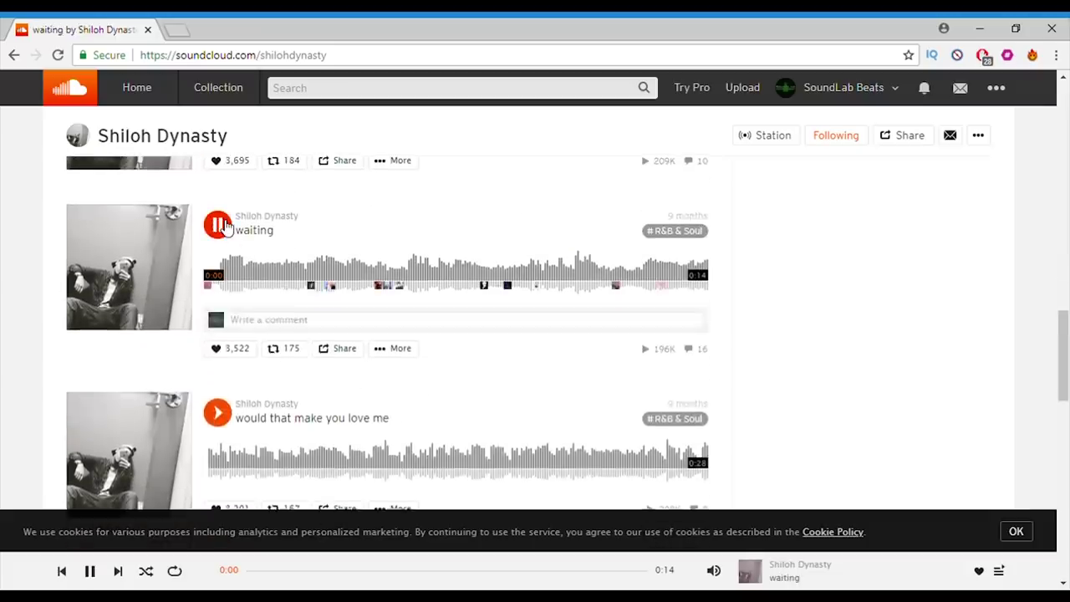
left_click(155, 205)
key("ctrl+Tab")
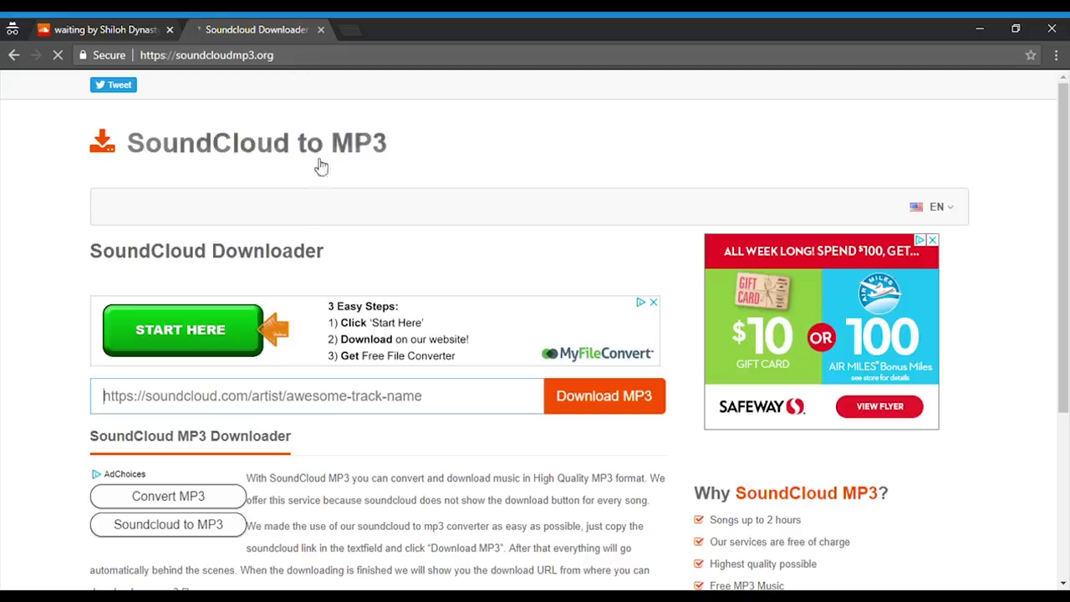
type("https://soundcloud.com/shilohdynasty/waiting")
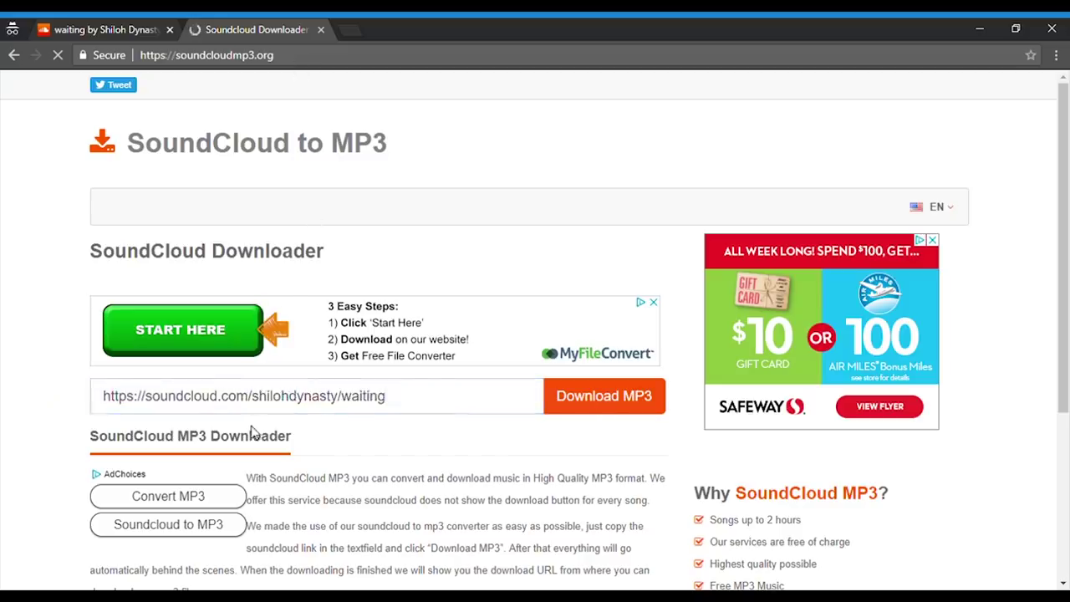
key("Return")
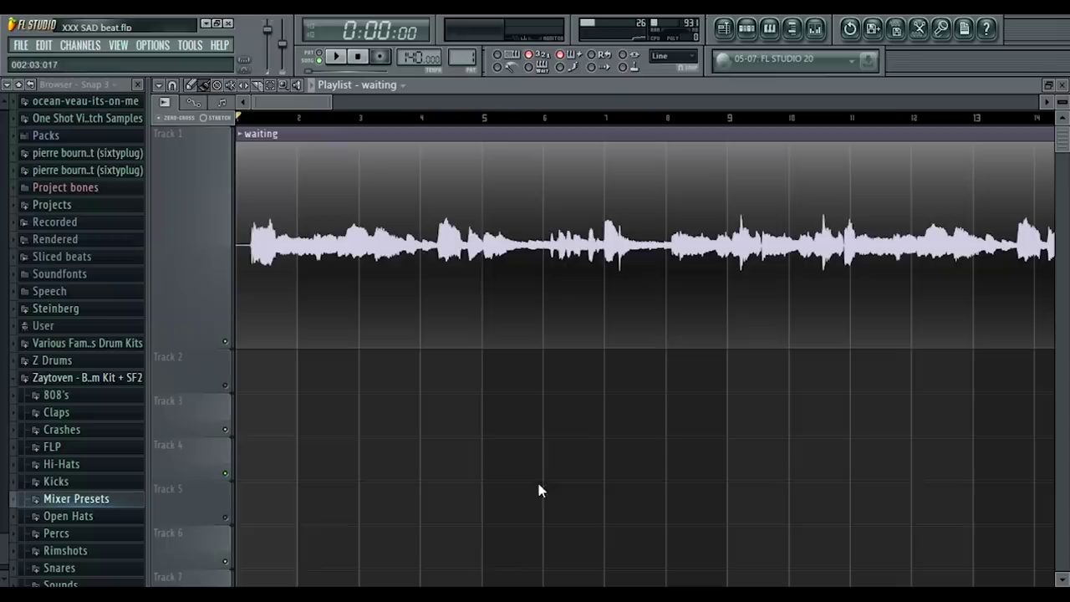
In FL Studio, play the waiting sample in the playlist and raise the project tempo to 145.
left_click(344, 60)
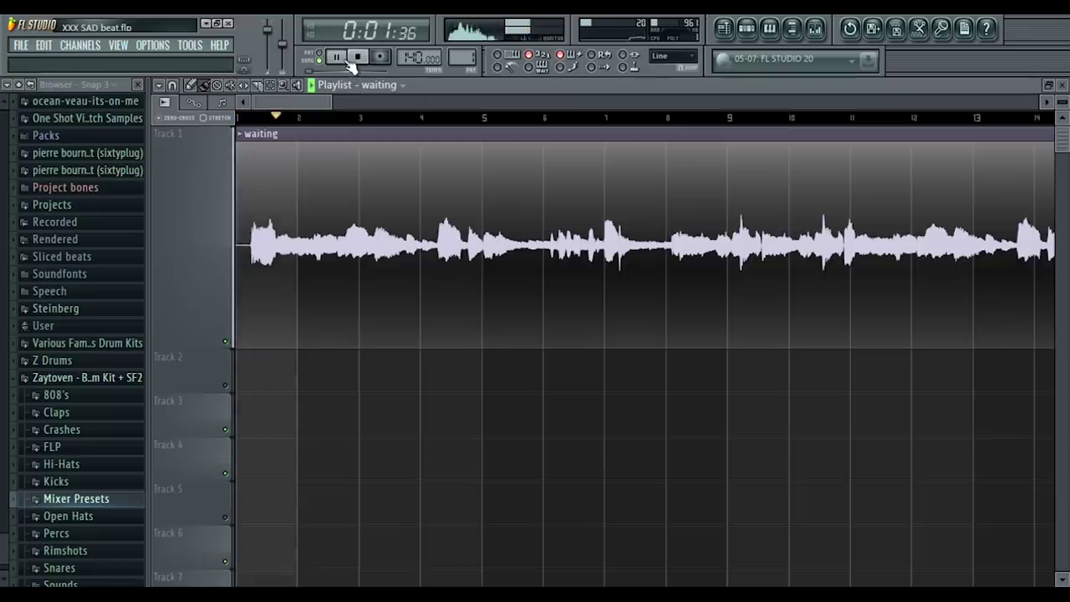
left_click_drag(419, 57, 419, 50)
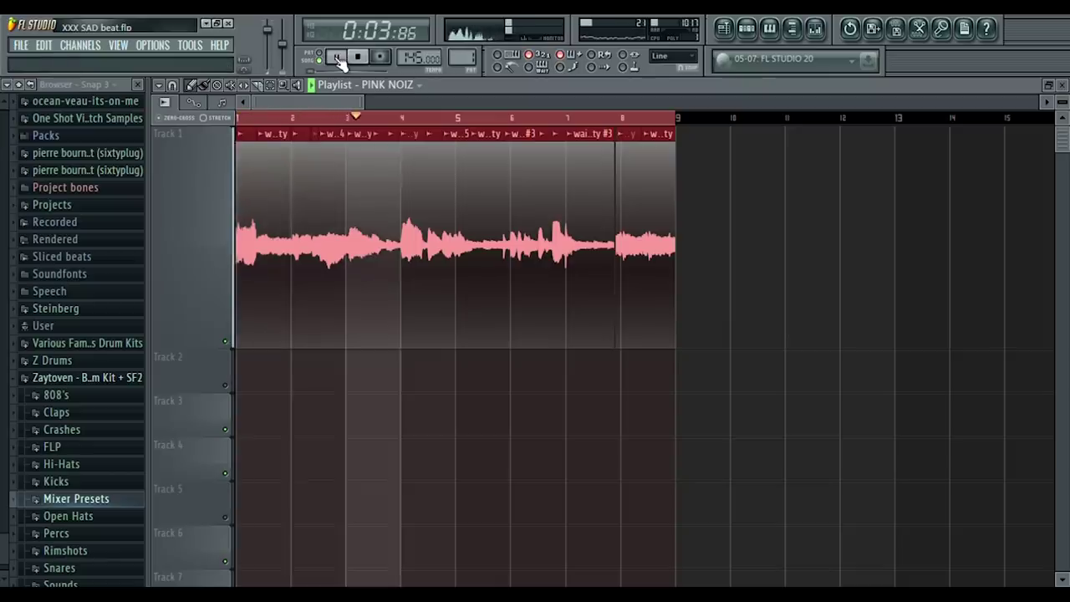
left_click(358, 57)
Add Fruity Parametric EQ 2 to the waiting mixer track and turn band 1 into a high-pass filter with a raised cutoff frequency.
key("F9")
left_click(935, 246)
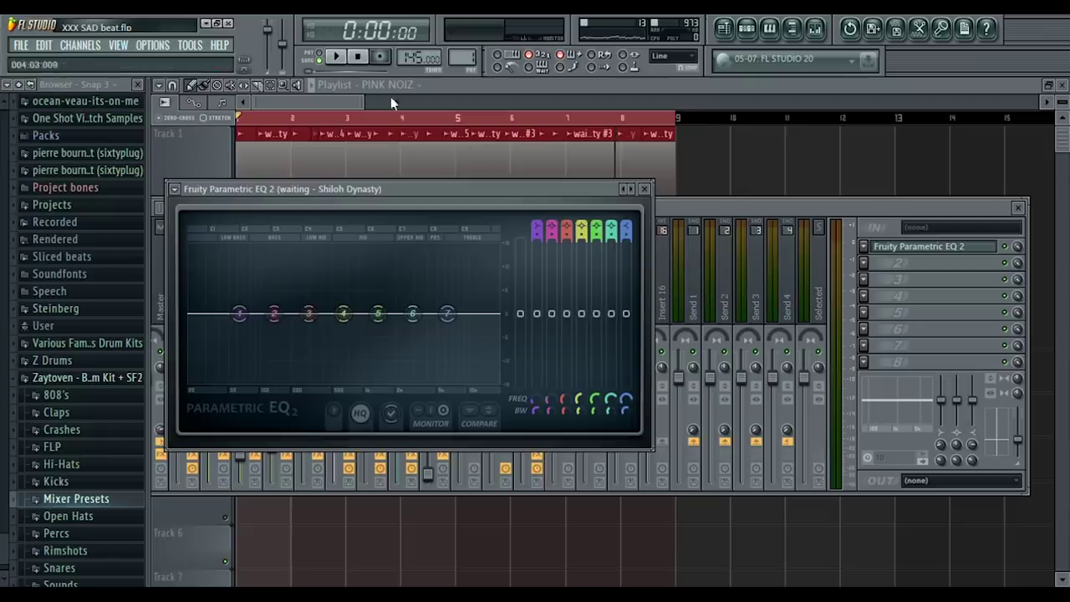
scroll(537, 231, "up", 2)
left_click_drag(532, 399, 532, 377)
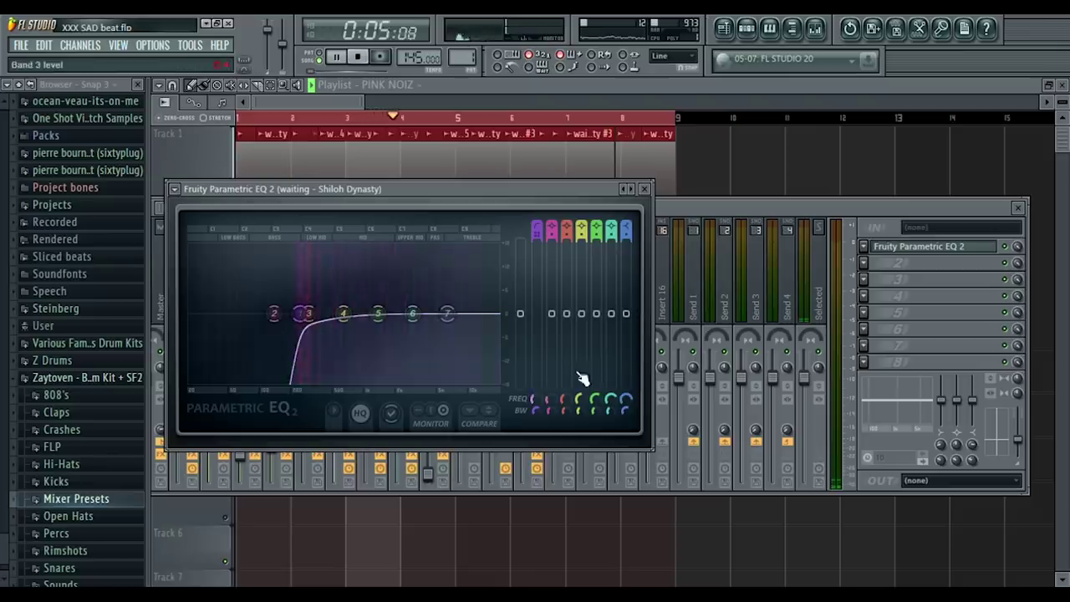
Make EQ band 7 a low-pass filter at about 2009 Hz and move the band 1 high-pass cutoff to about 307 Hz.
scroll(631, 242, "up", 6)
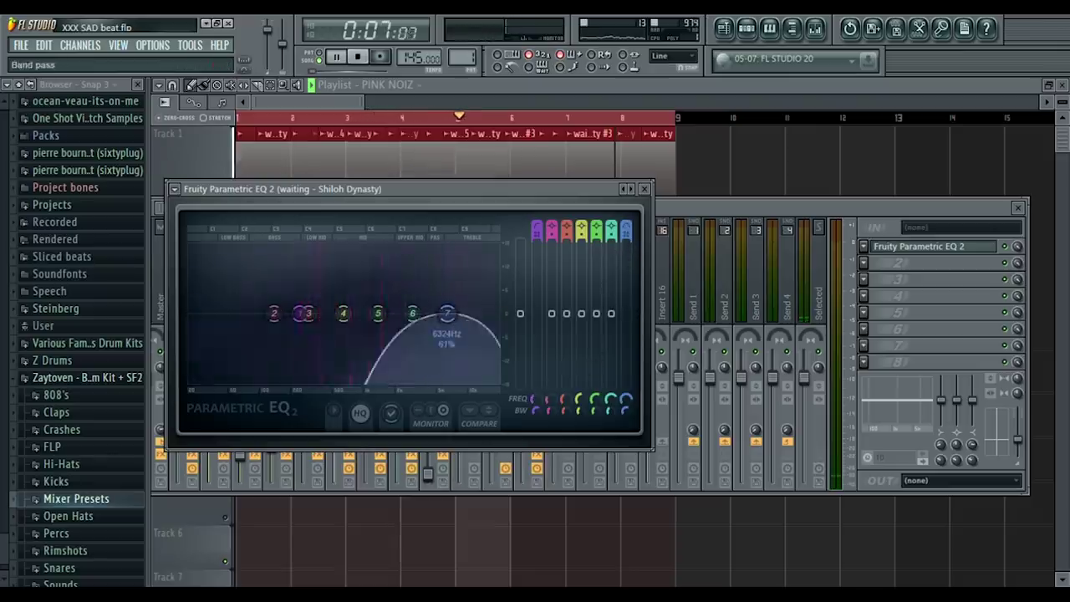
scroll(629, 408, "down", 5)
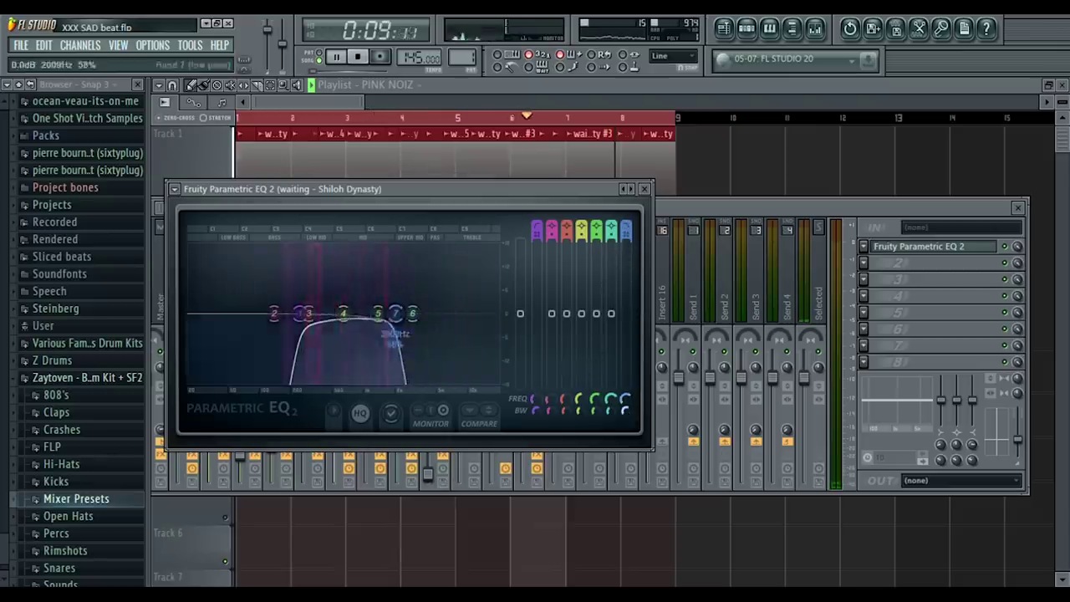
left_click_drag(535, 401, 535, 390)
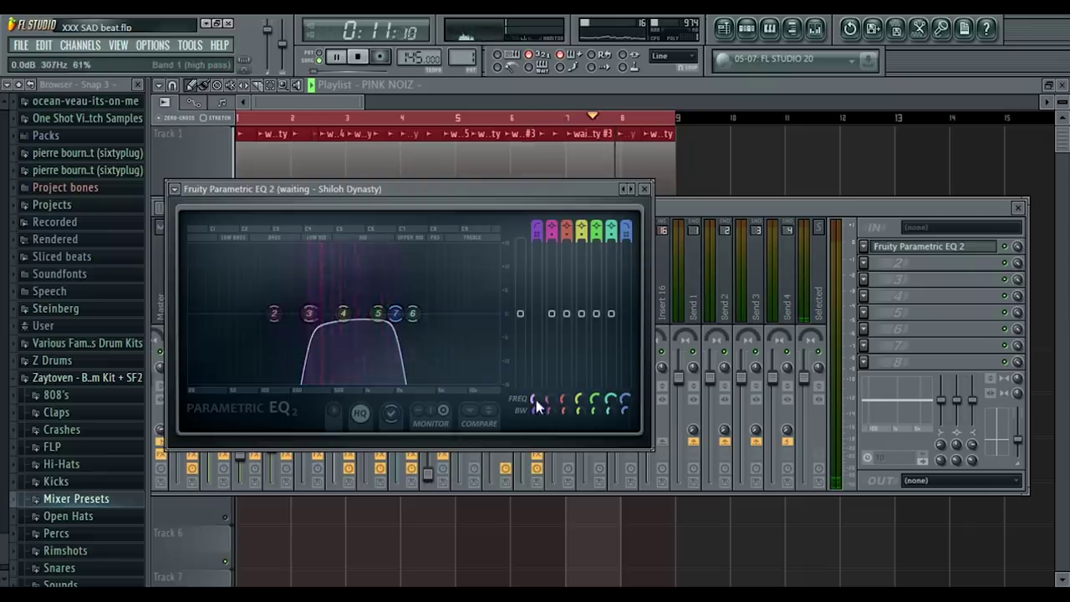
Add Fruity Reeverb 2 after the EQ, set its low cut to about 915 Hz and raise the wet level.
left_click(870, 262)
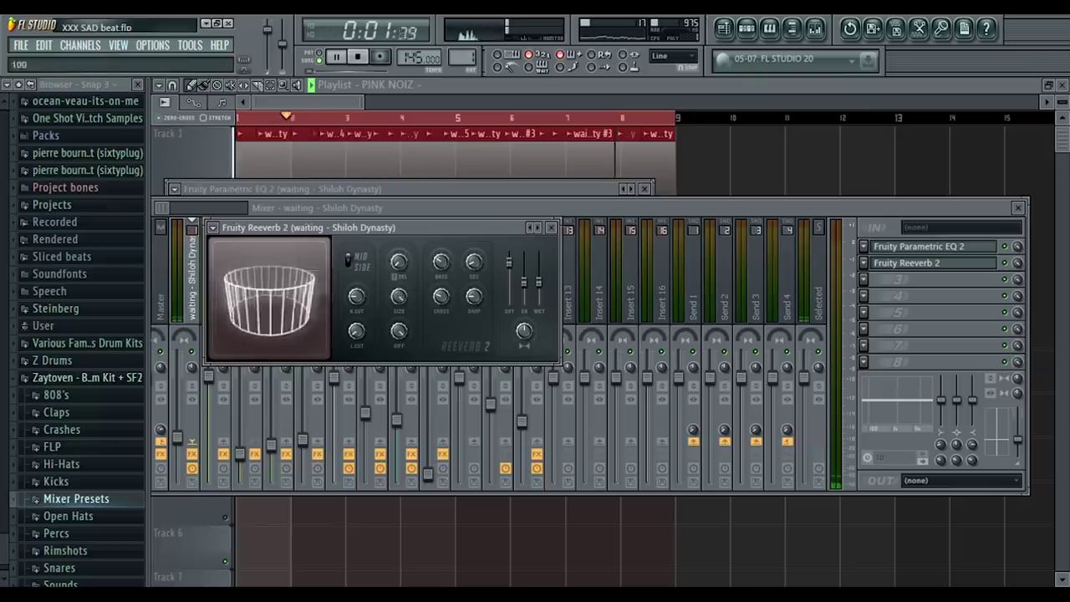
left_click_drag(355, 341, 355, 333)
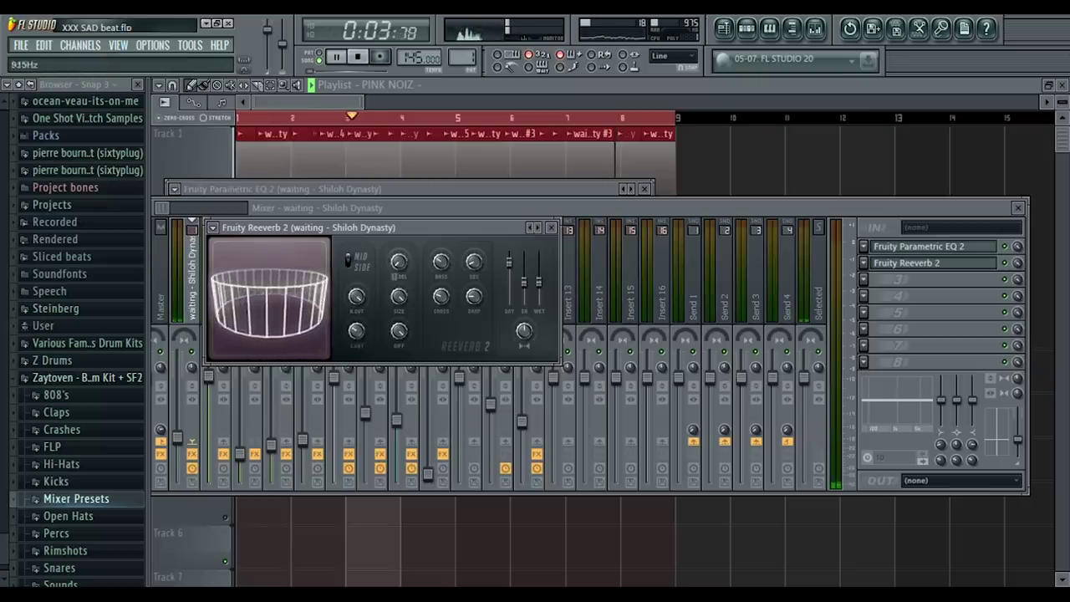
left_click_drag(542, 306, 542, 292)
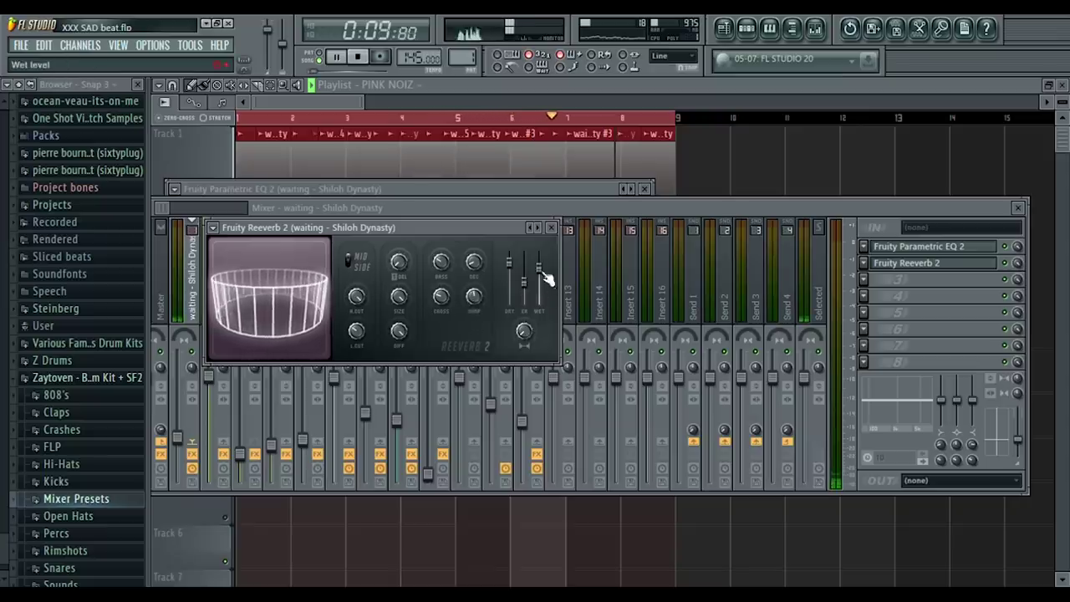
left_click(551, 228)
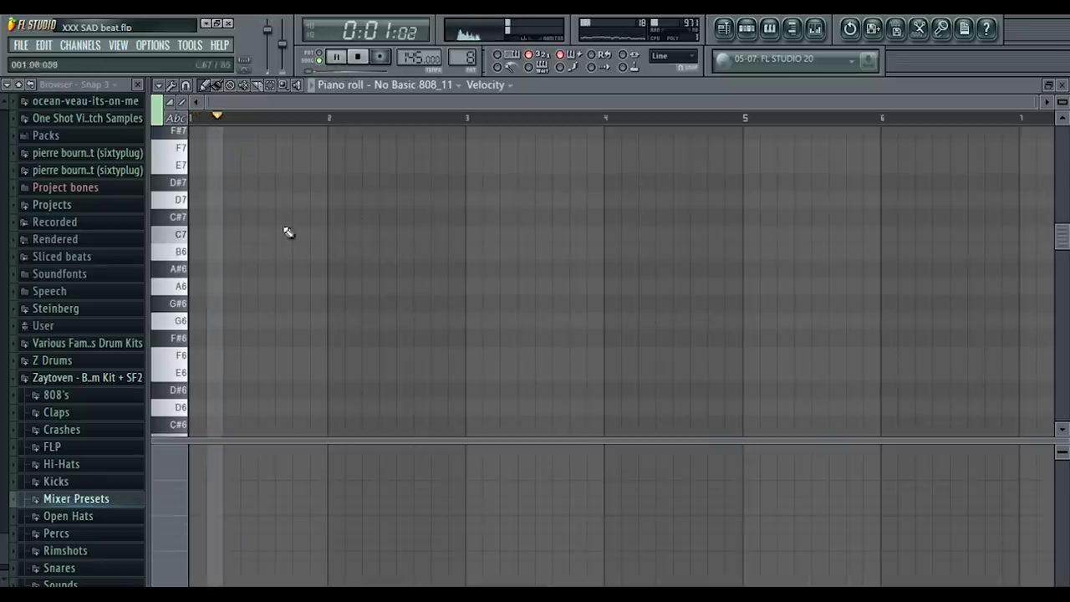
Audition 808 pitches between C7 and F#7 against the playing sample to find the first bass note.
key("space")
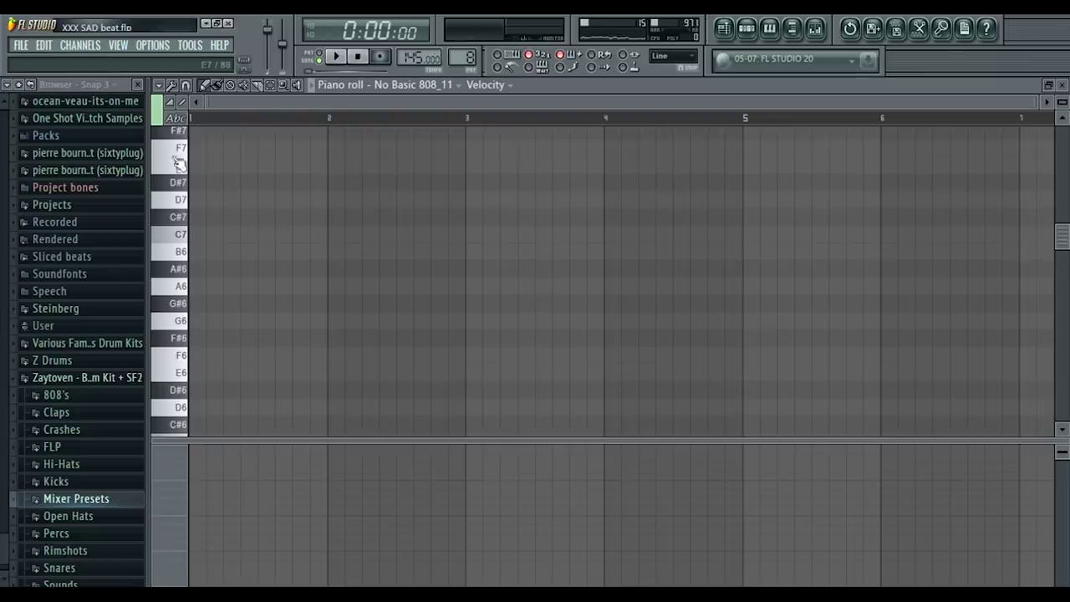
key("space")
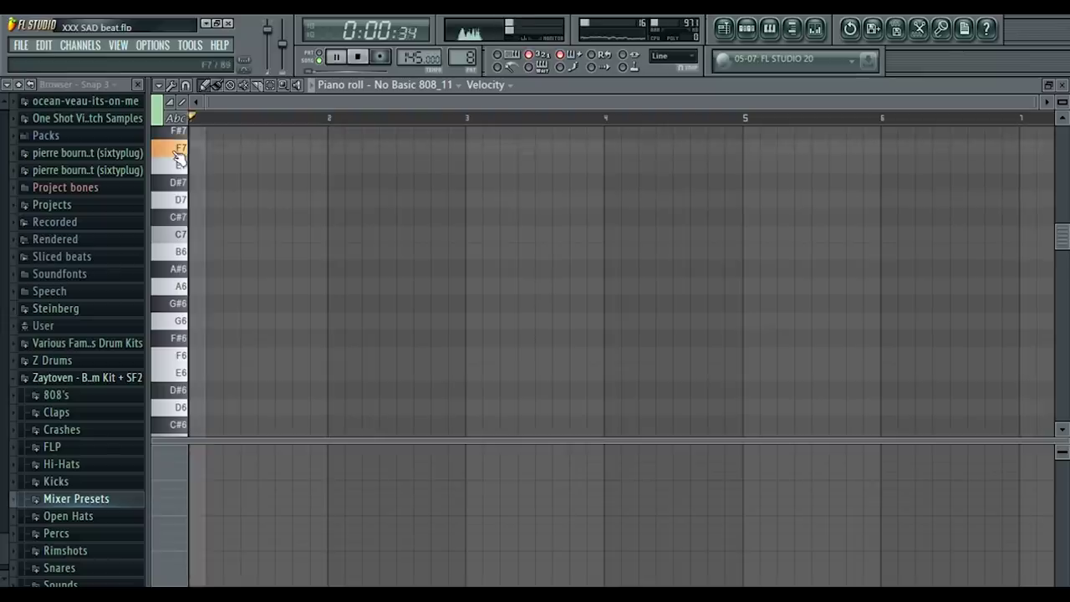
left_click(182, 133)
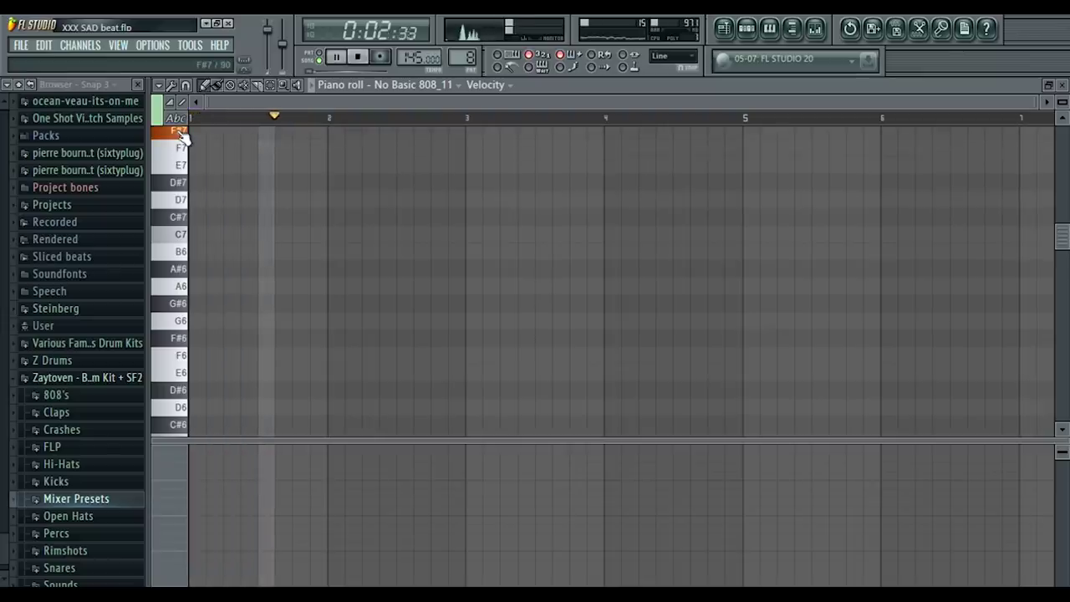
left_click(176, 190)
left_click(181, 216)
left_click(182, 200)
left_click(182, 234)
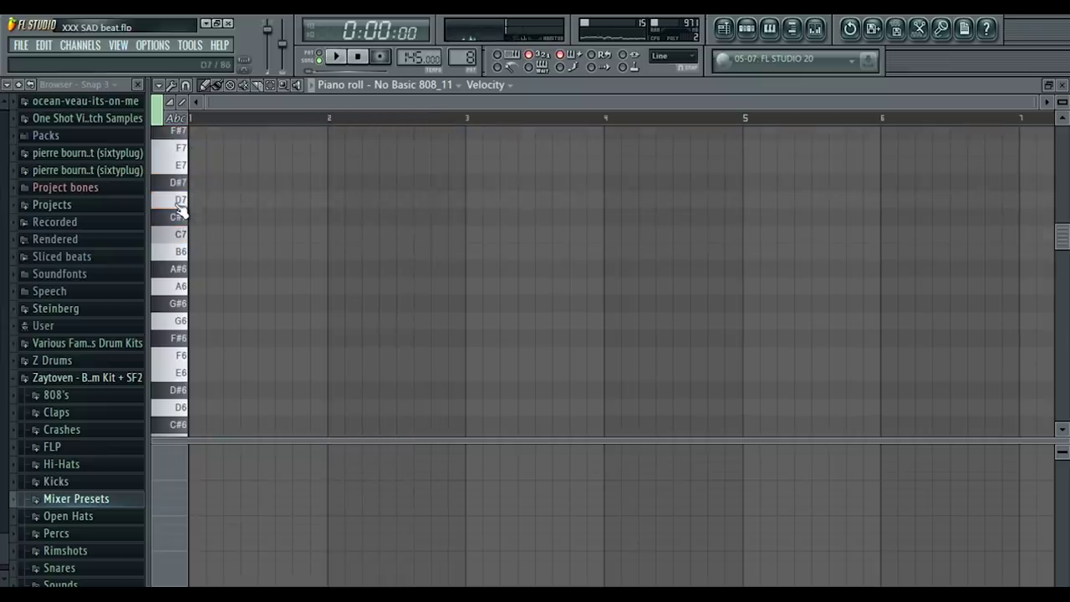
left_click(180, 204)
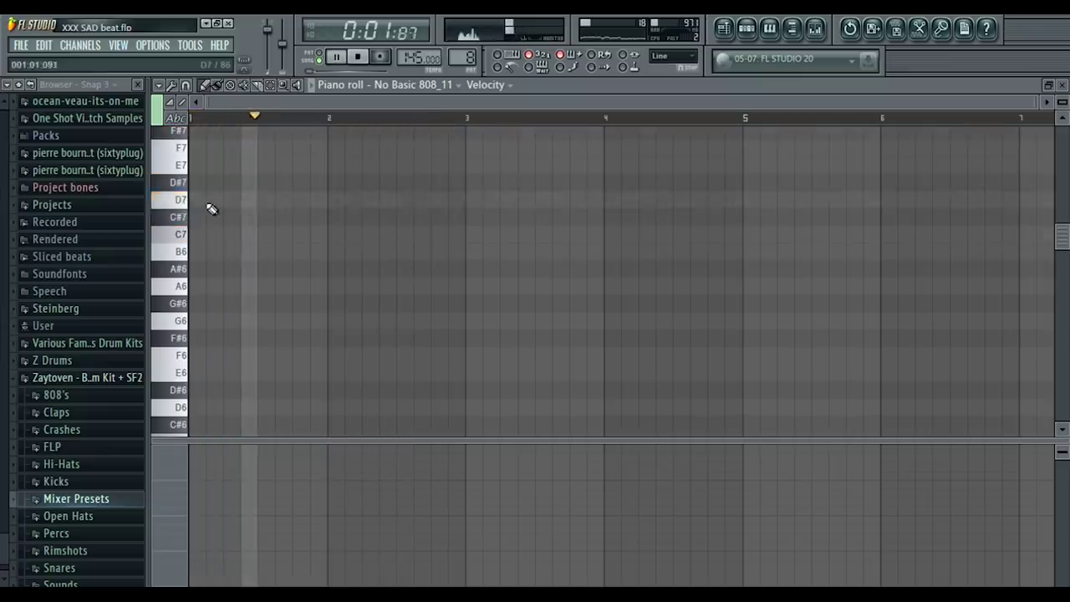
Place a one-bar D7 note in bar 1 of the 808 piano roll and play it with the sample.
key("space")
left_click(196, 203)
key("space")
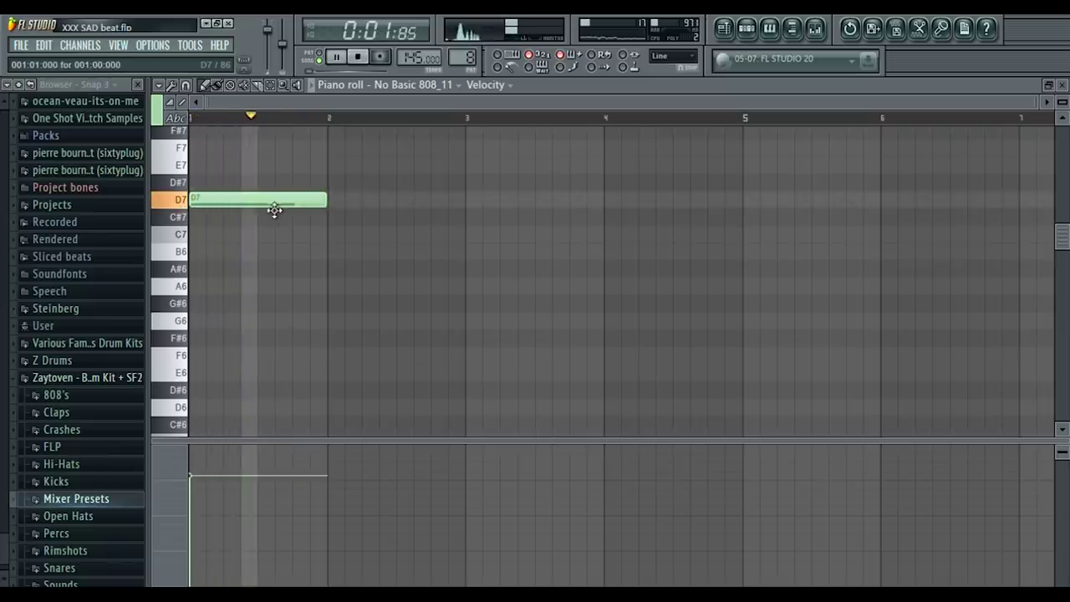
key("space")
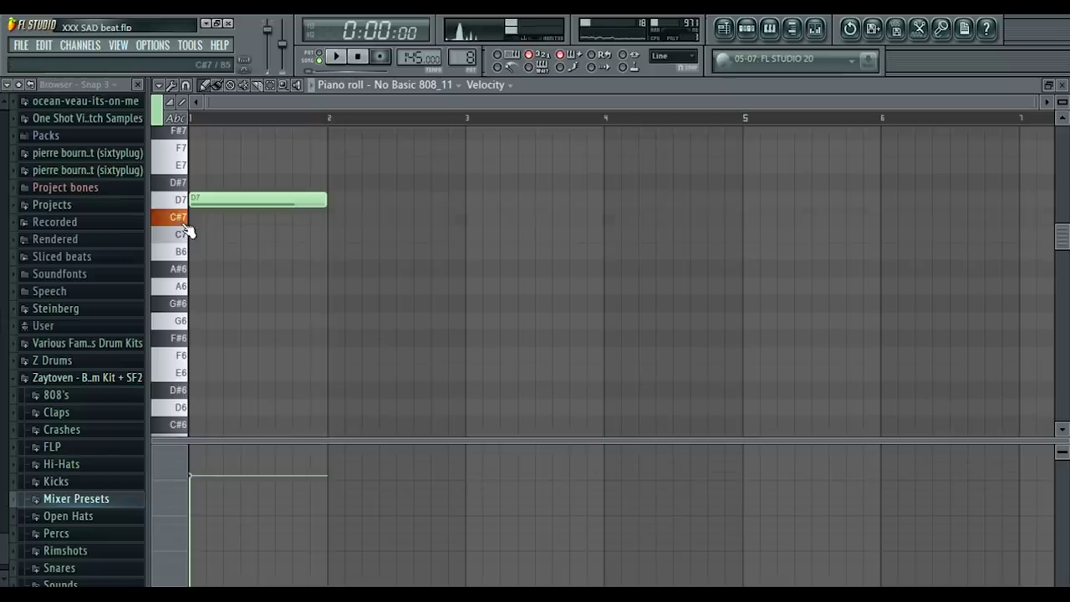
Place a one-bar C#7 note in bar 2 of the 808 pattern and play both notes with the sample.
key("space")
left_click(339, 219)
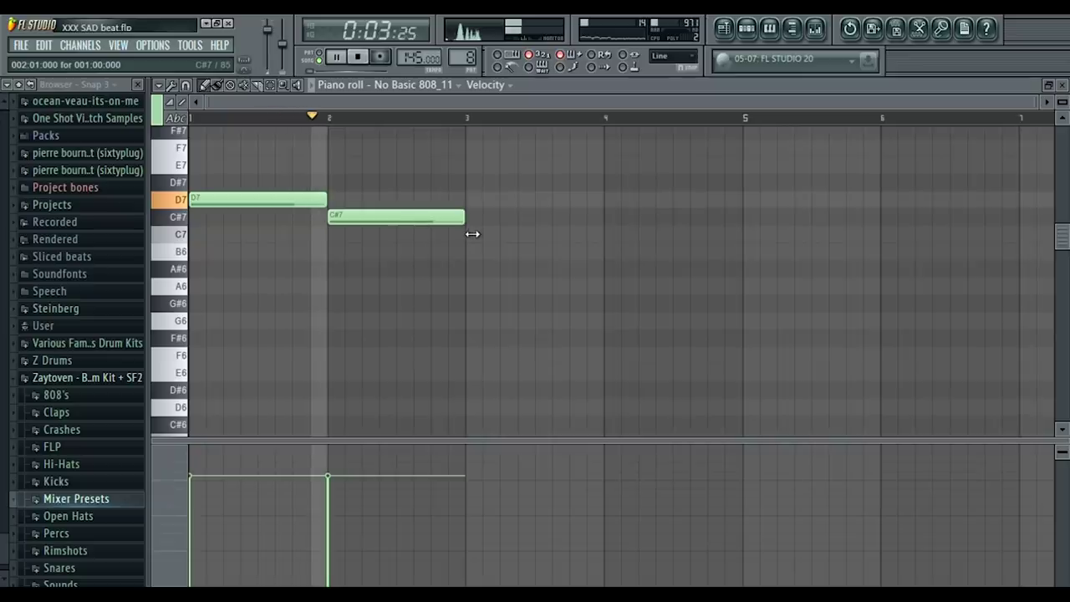
key("space")
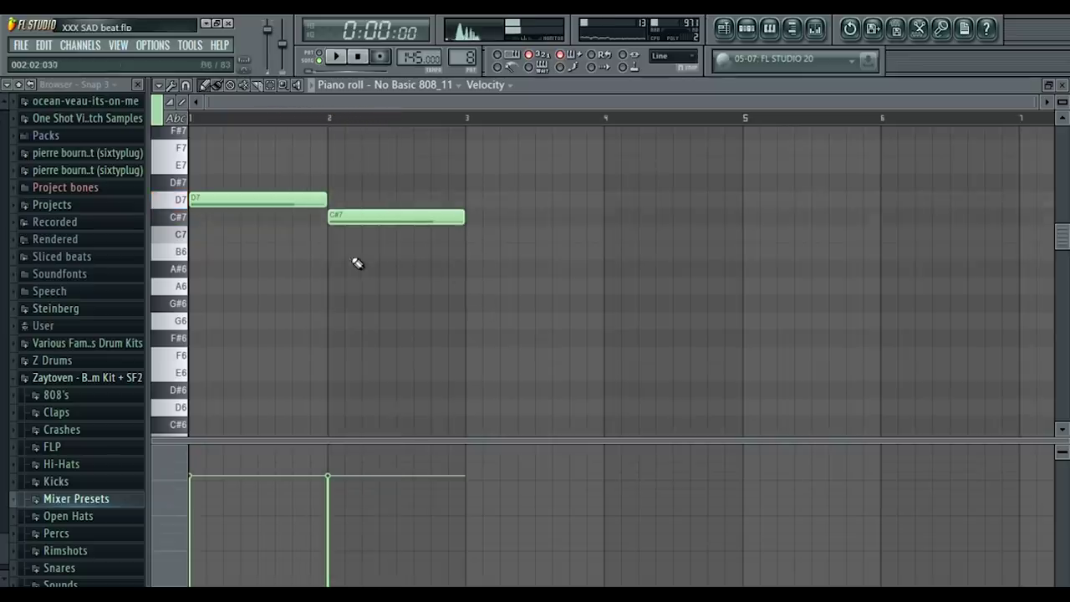
key("space")
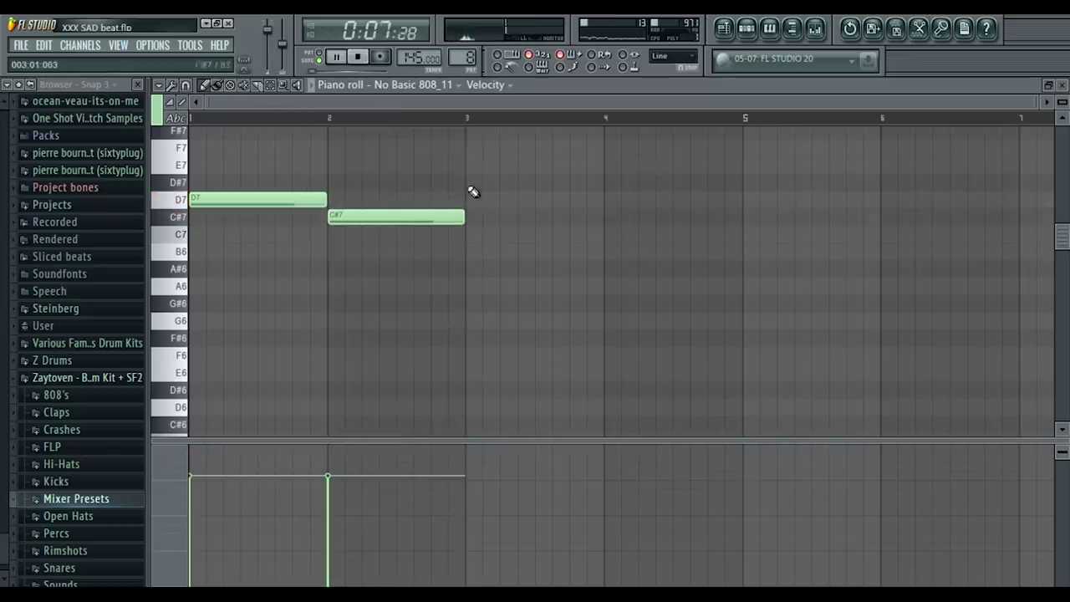
key("space")
Audition lower 808 pitches against the sample and place a one-bar F#6 note in bar 3.
left_click(180, 253)
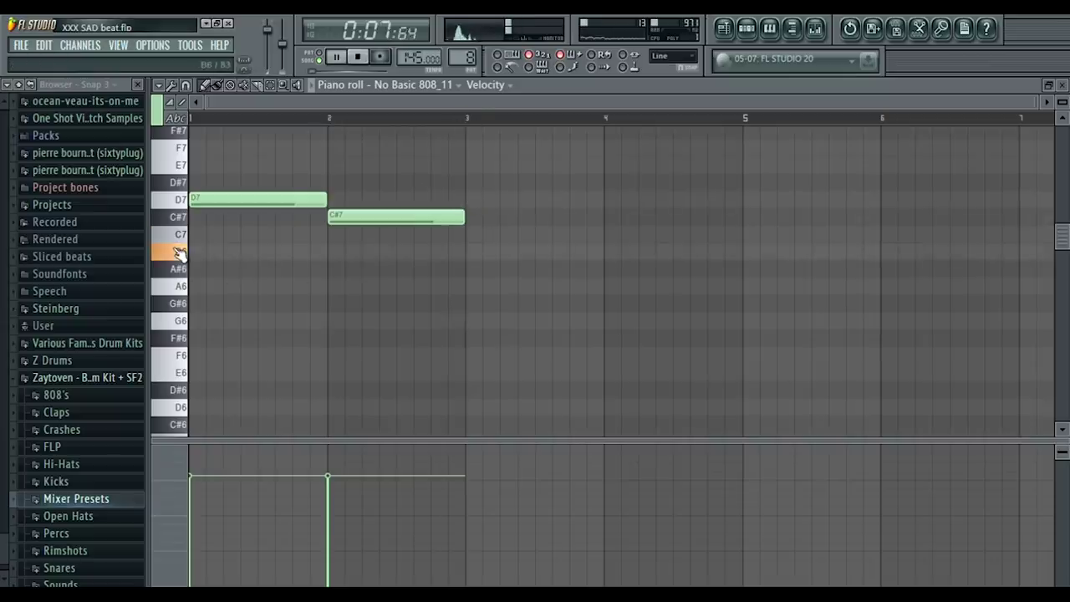
left_click(183, 305)
key("space")
left_click(182, 322)
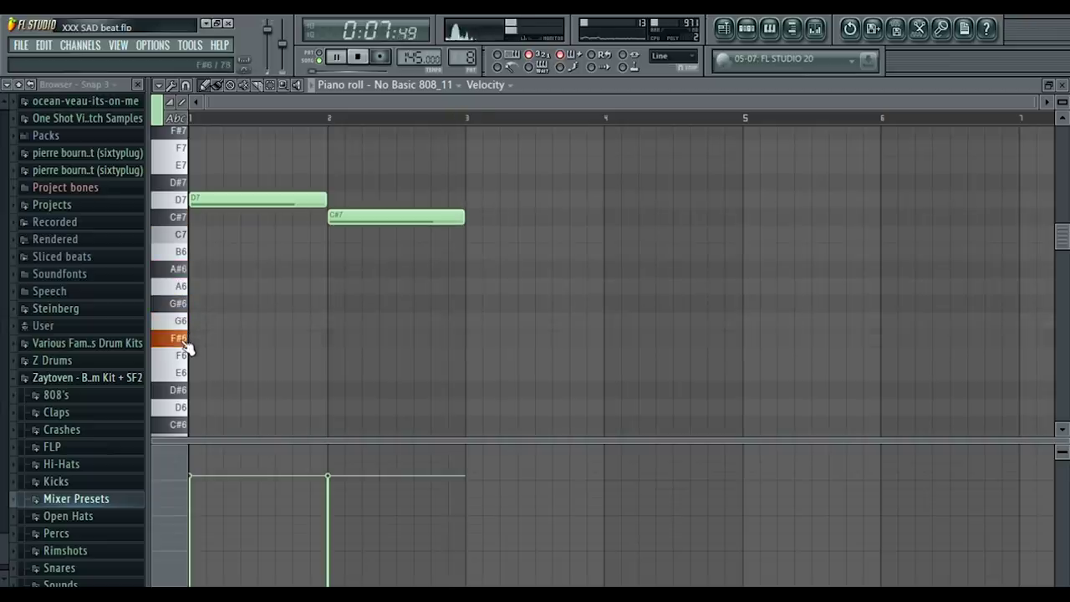
key("space")
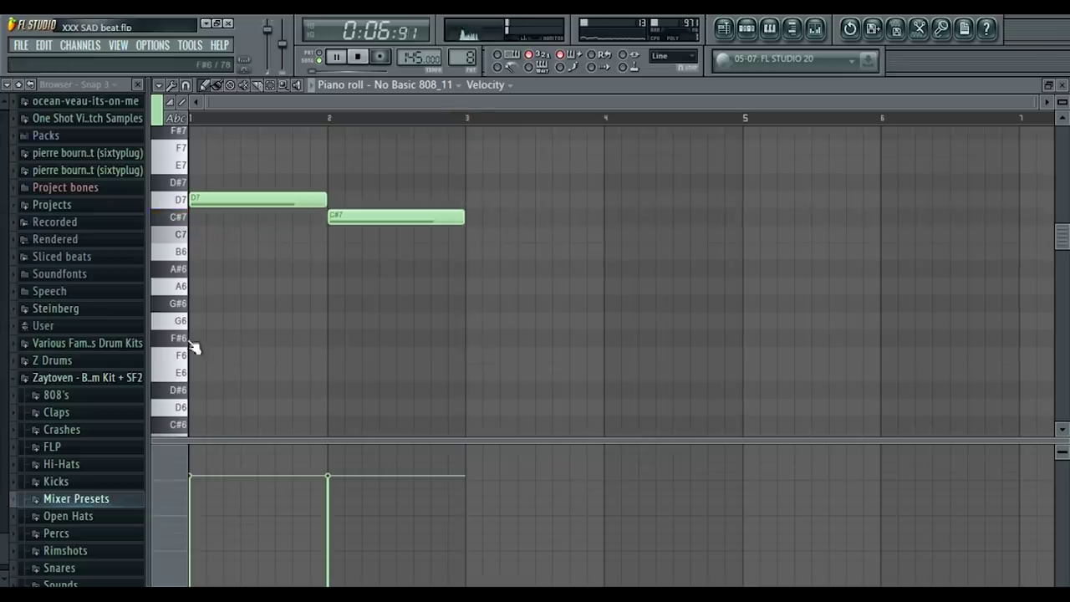
left_click_drag(486, 352, 469, 351)
key("space")
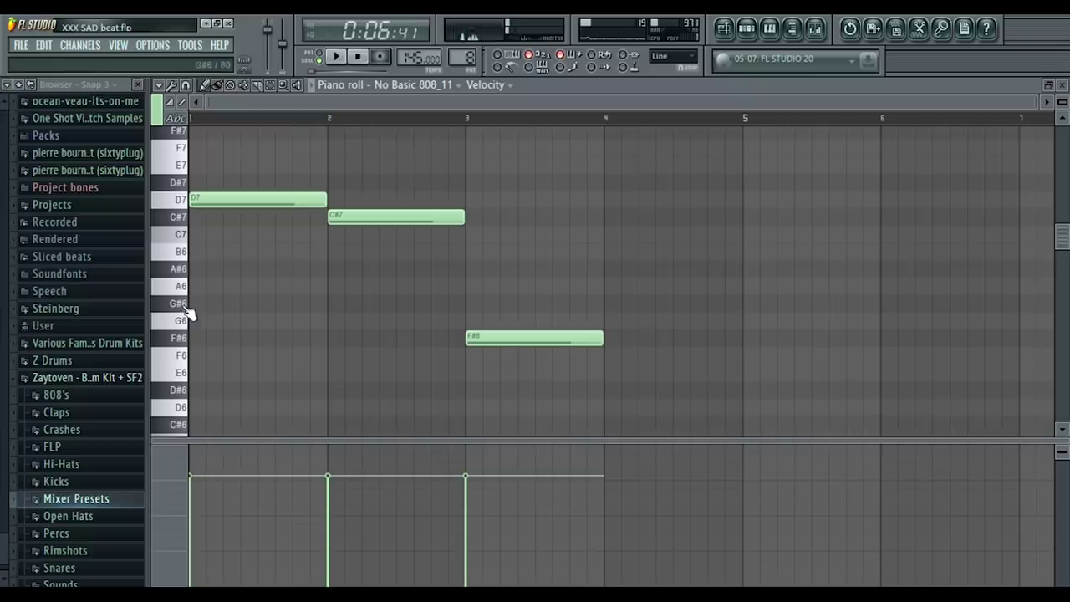
Add a one-bar 808 note in bar 4 and tune it to B6 while listening to the sample.
key("space")
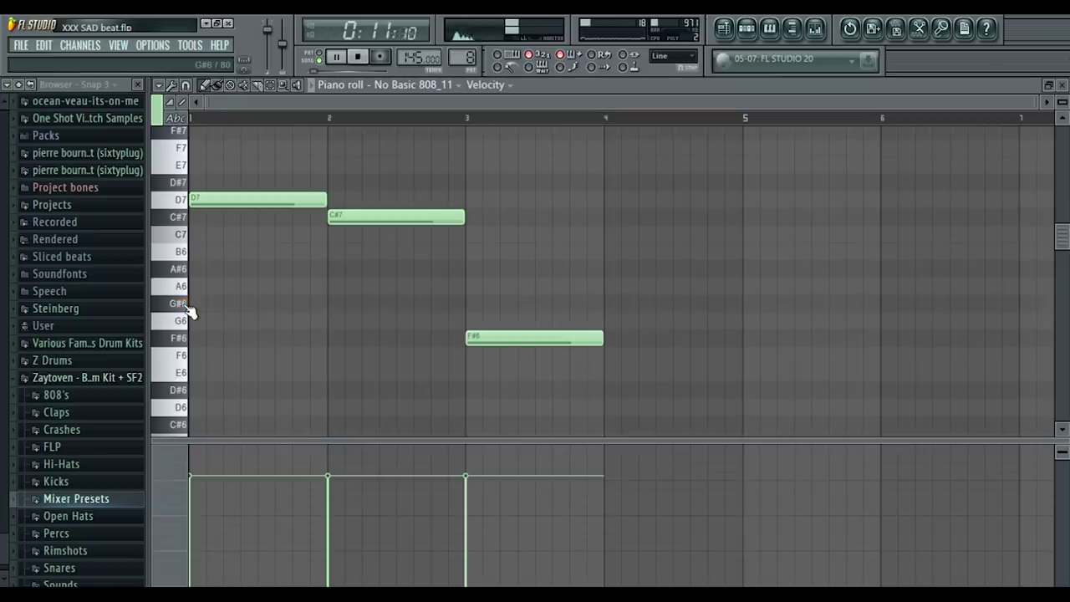
key("space")
left_click_drag(592, 277, 659, 282)
key("space")
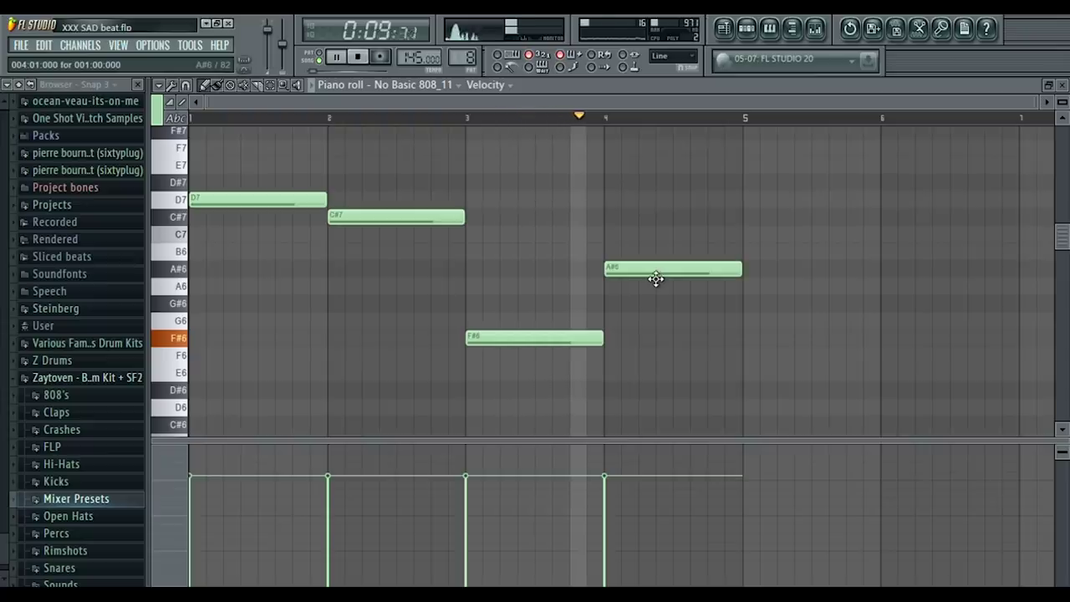
left_click_drag(655, 279, 655, 259)
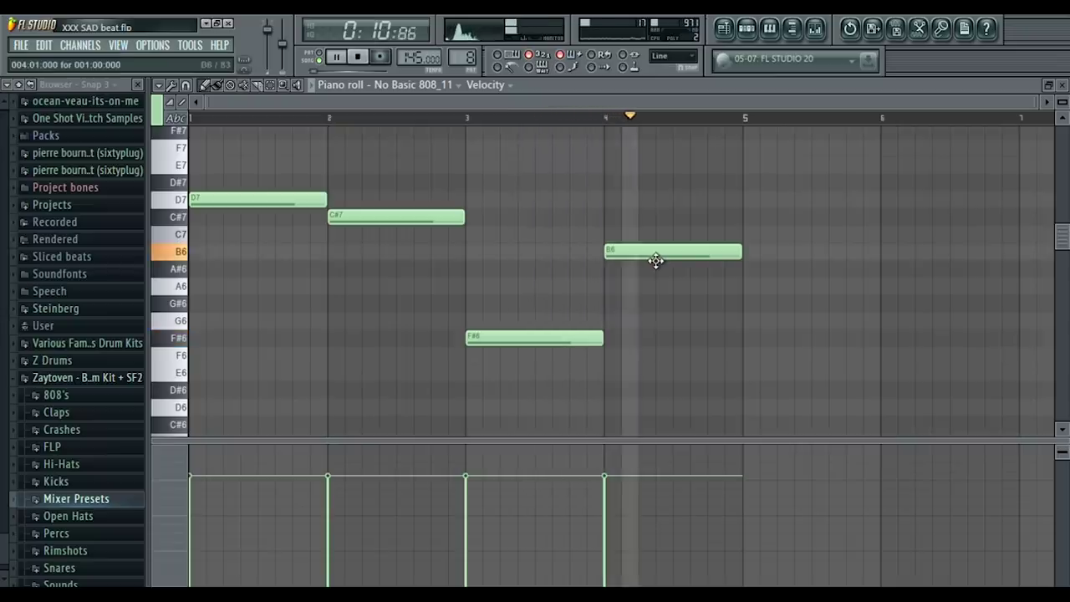
key("space")
Transpose all four 808 notes down two octaves, so the line starts on D5.
key("ctrl+a")
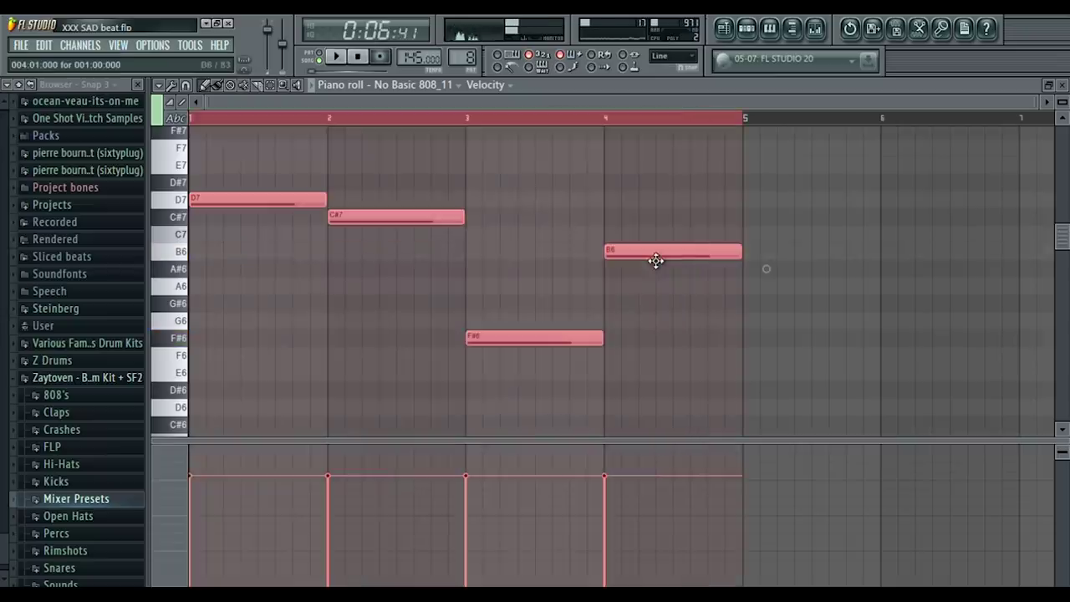
key("ctrl+Down")
key("ctrl+Down")
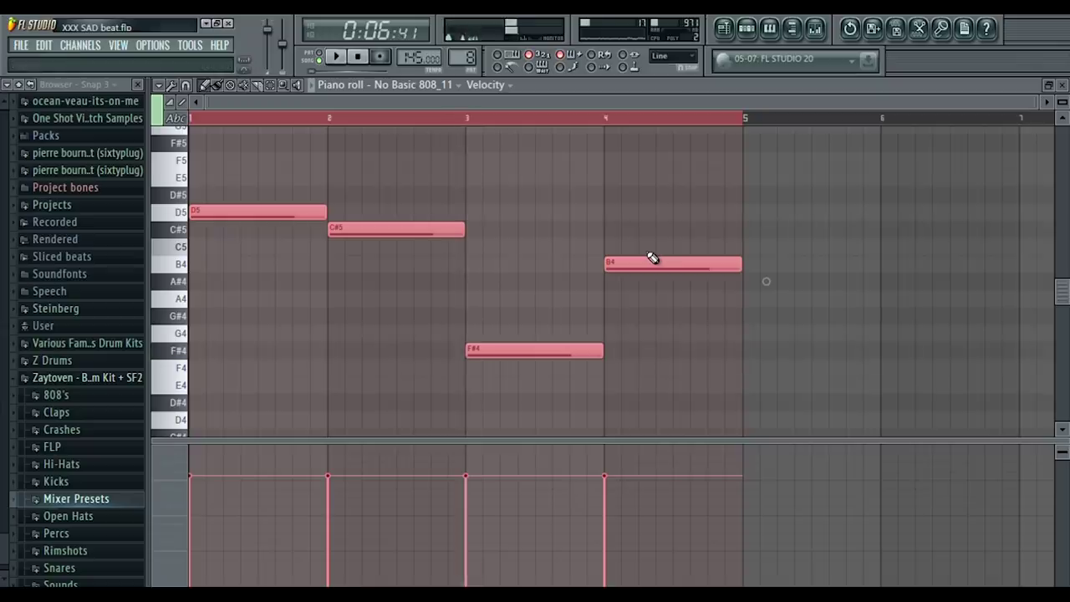
Play the four-bar 808 line with the vocal sample, and audition the Bag of Coins_2 pattern on its own.
left_click(340, 69)
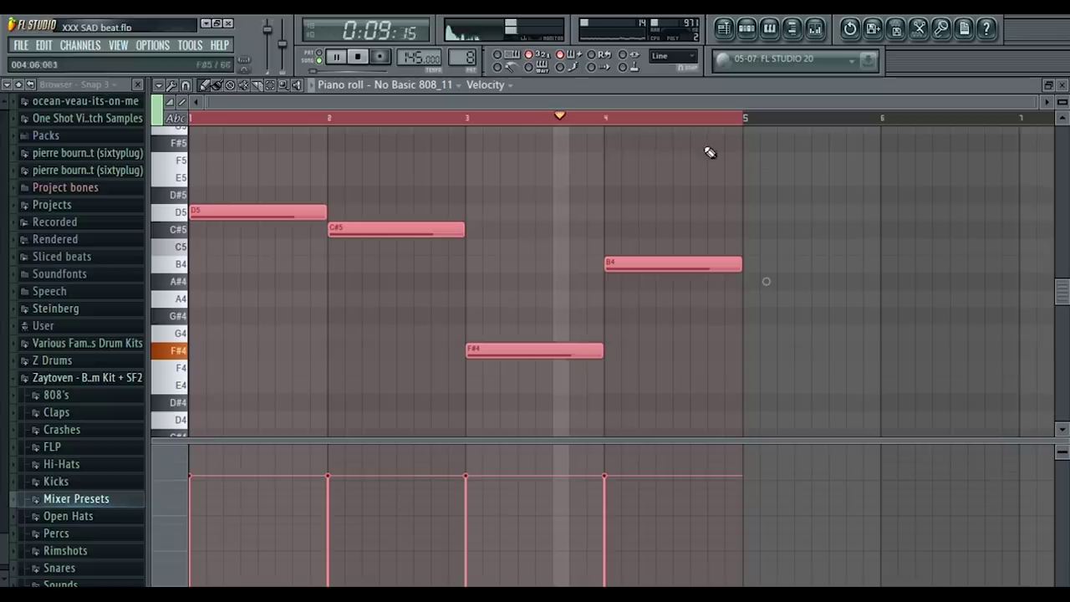
key("space")
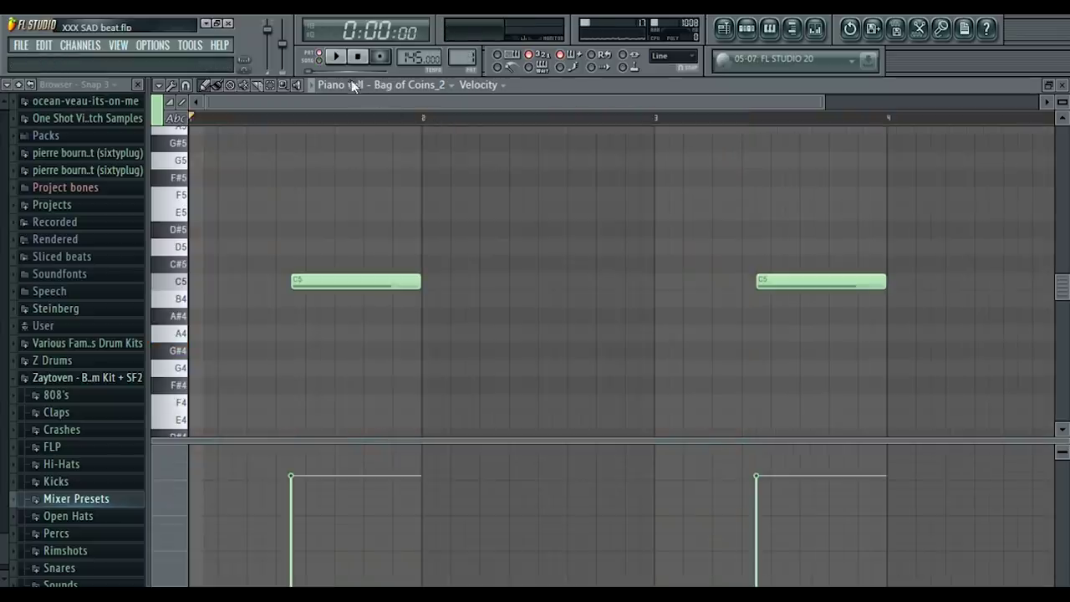
left_click(343, 62)
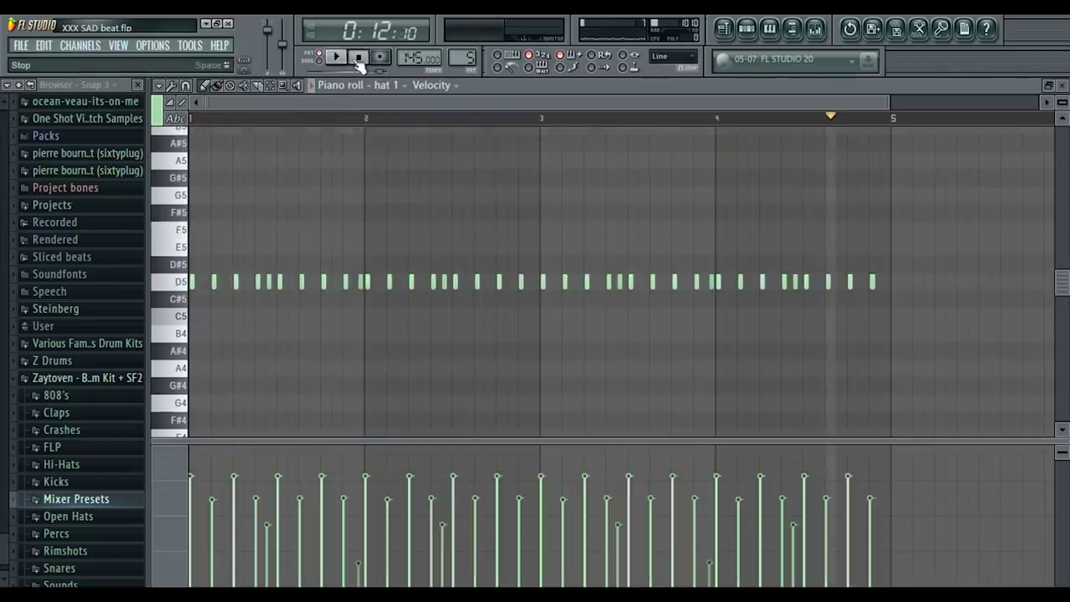
Play the four-bar hat 1 pattern on its own from the start and stop it in bar 4.
left_click(358, 61)
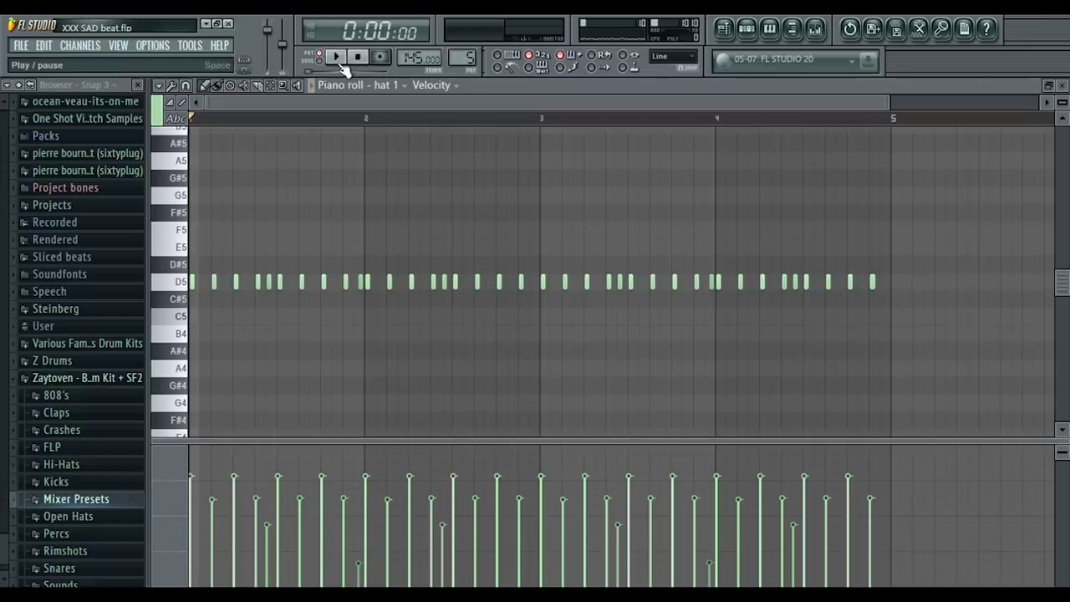
left_click(343, 67)
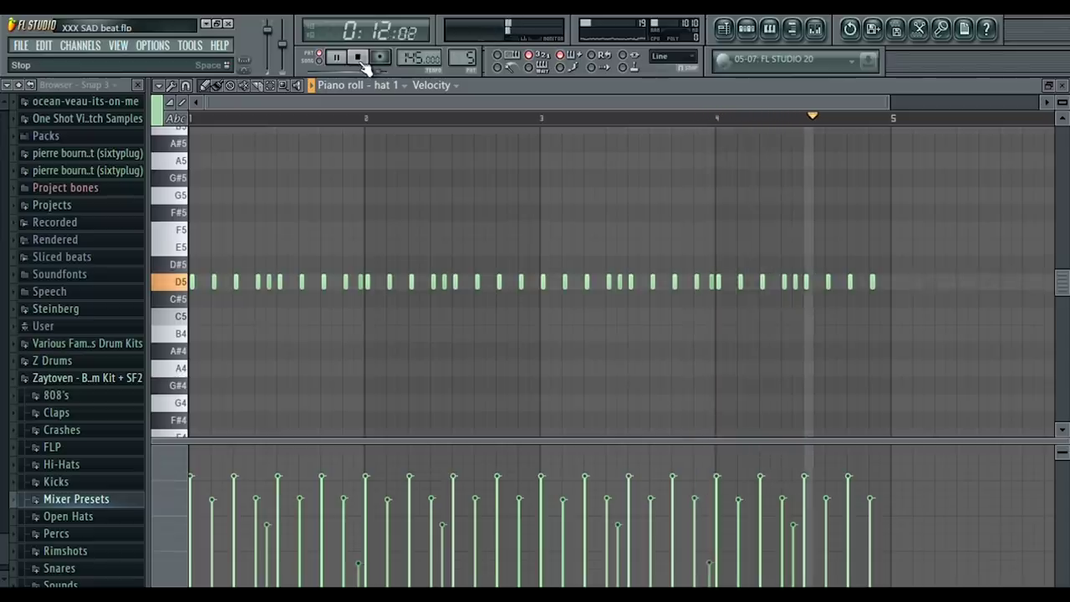
left_click(362, 64)
Audition the snare9 pattern from the start and replay its closing roll from the middle of bar 4.
scroll(383, 90, "down", 1)
left_click(334, 57)
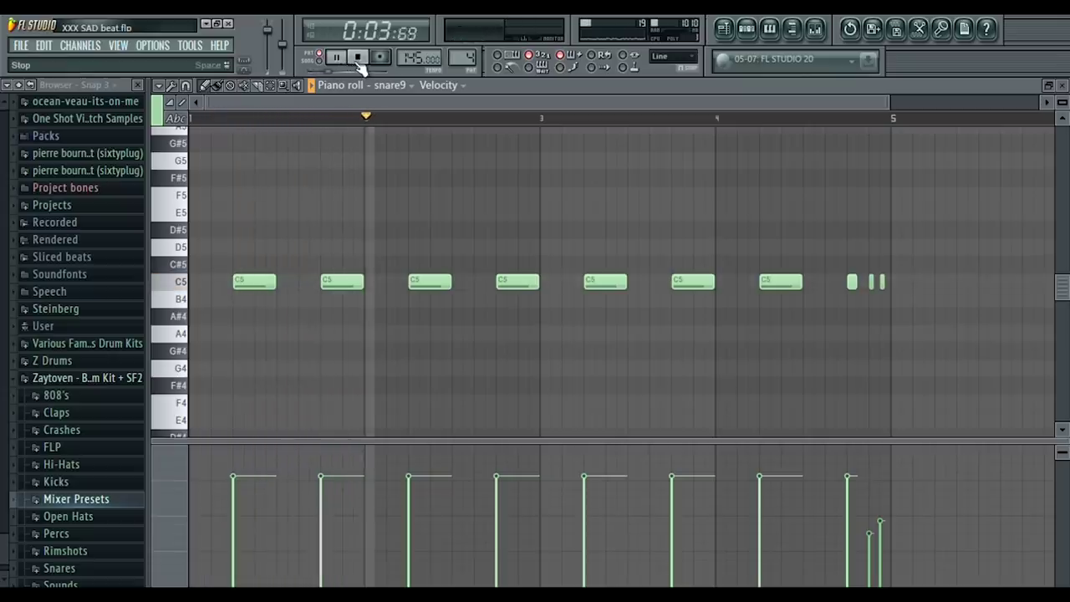
left_click(357, 59)
left_click(832, 118)
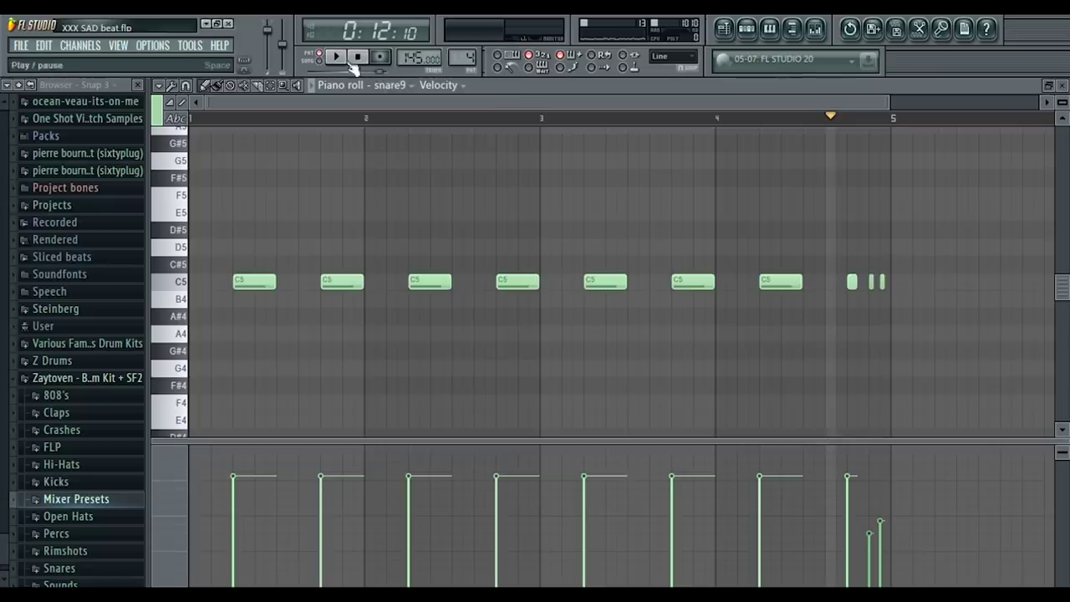
left_click(335, 56)
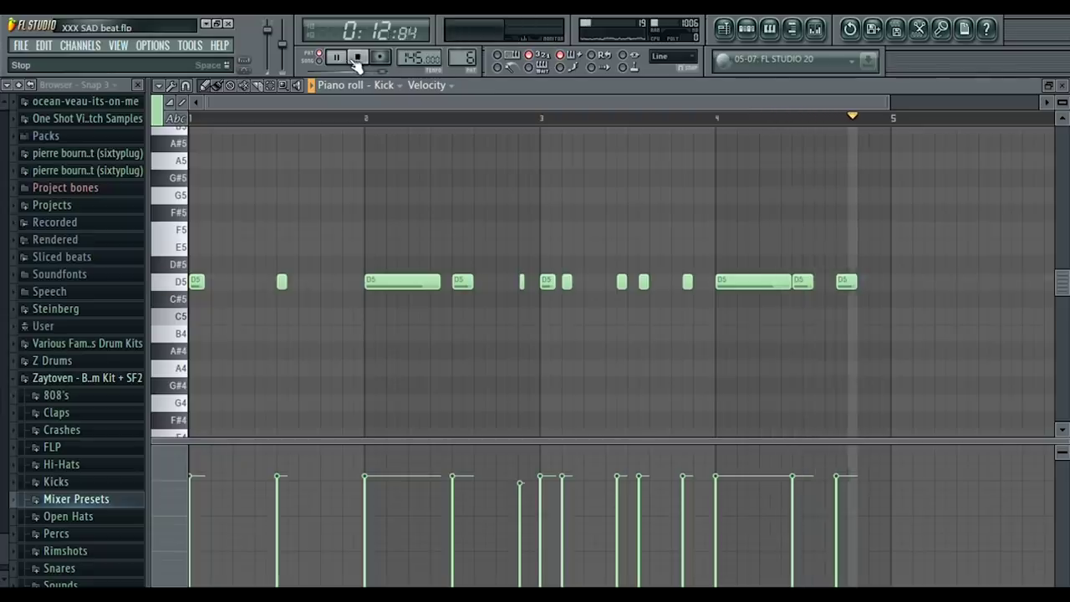
Stop the kick pattern and play all the drum and percussion patterns together in the Playlist.
left_click(357, 56)
key("F5")
left_click(337, 57)
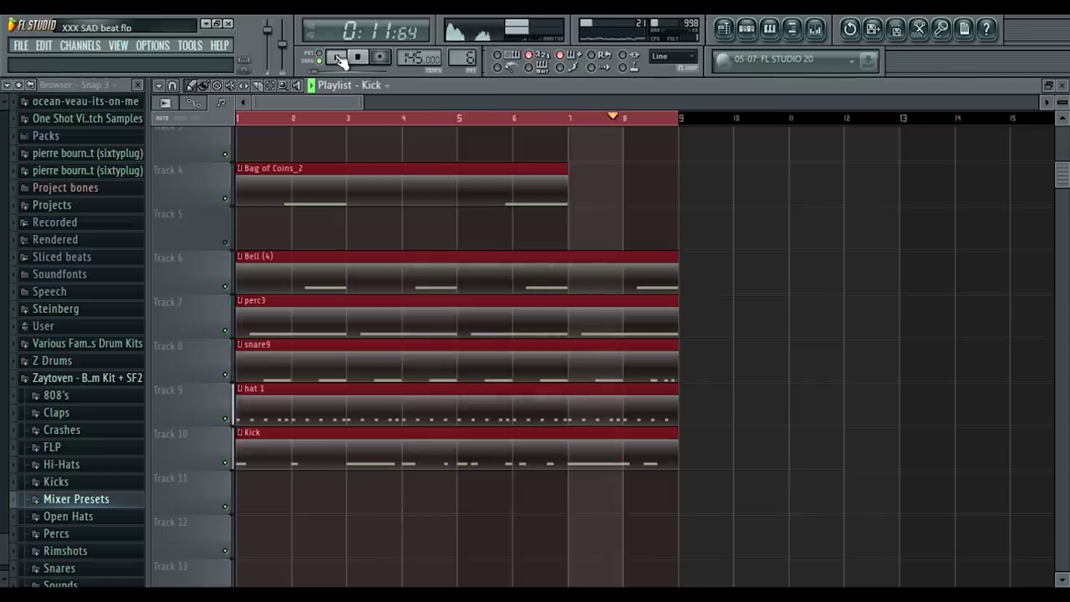
left_click(360, 58)
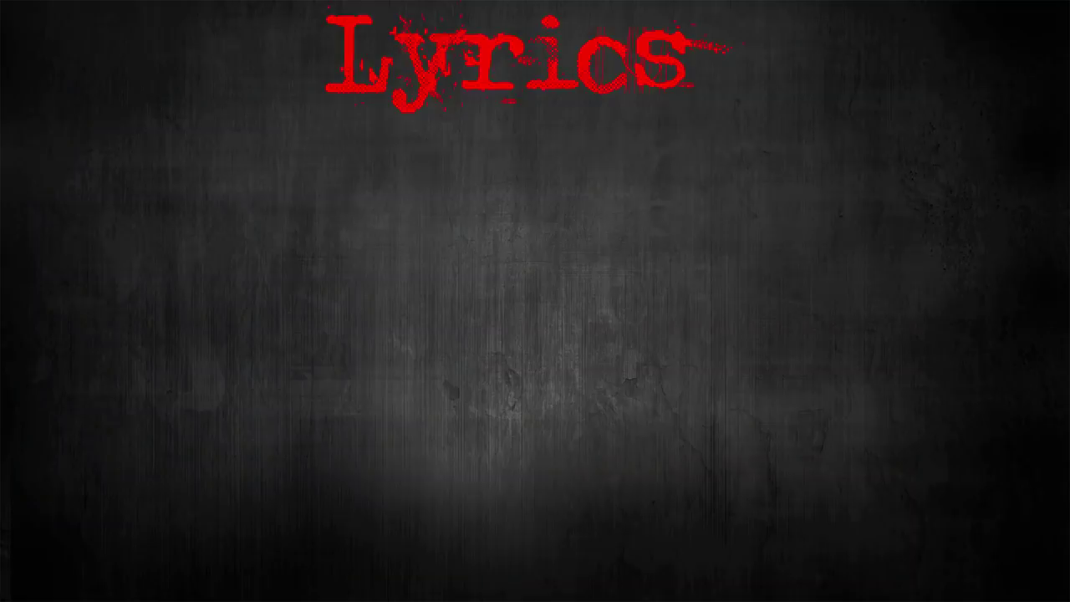